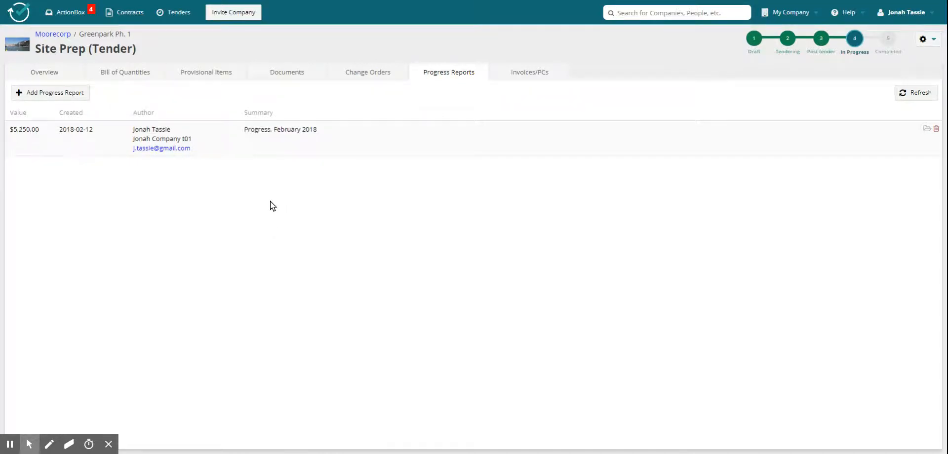
- Start a new invoice for the Site Prep (Tender) contract named "Site Prep (Tender) - Progress Payment Feb 2018"
click(528, 74)
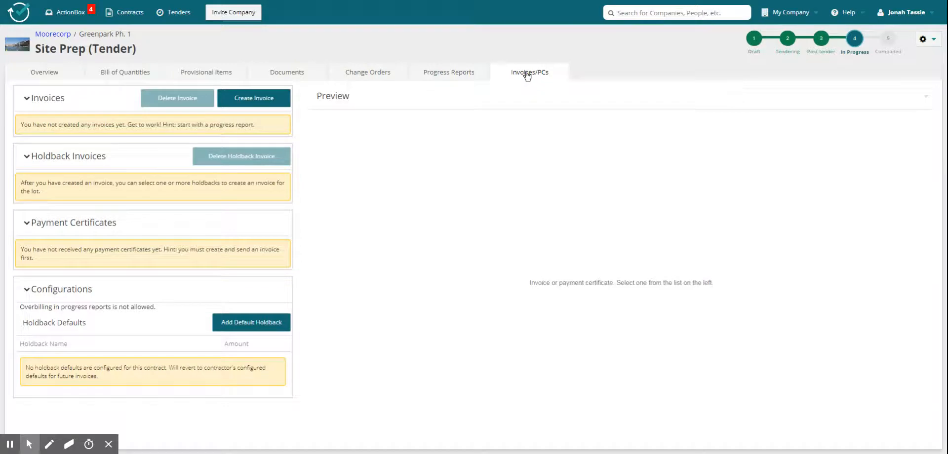
click(254, 98)
click(495, 207)
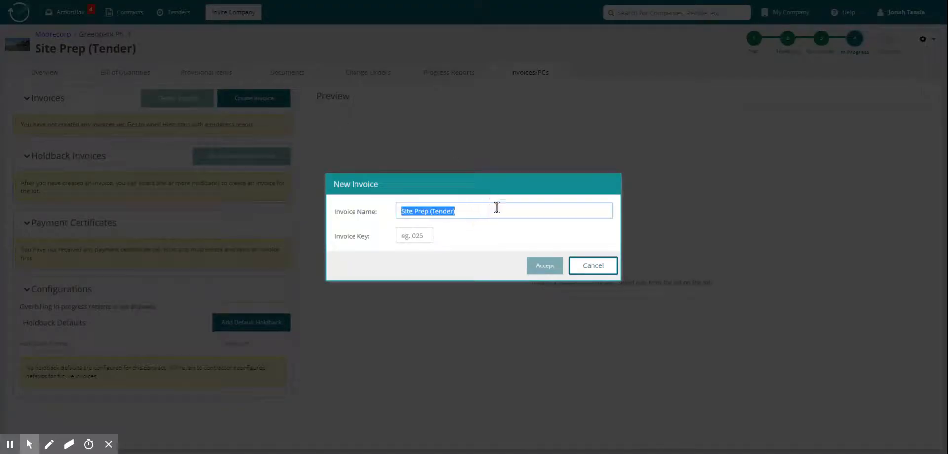
click(497, 207)
text(- )
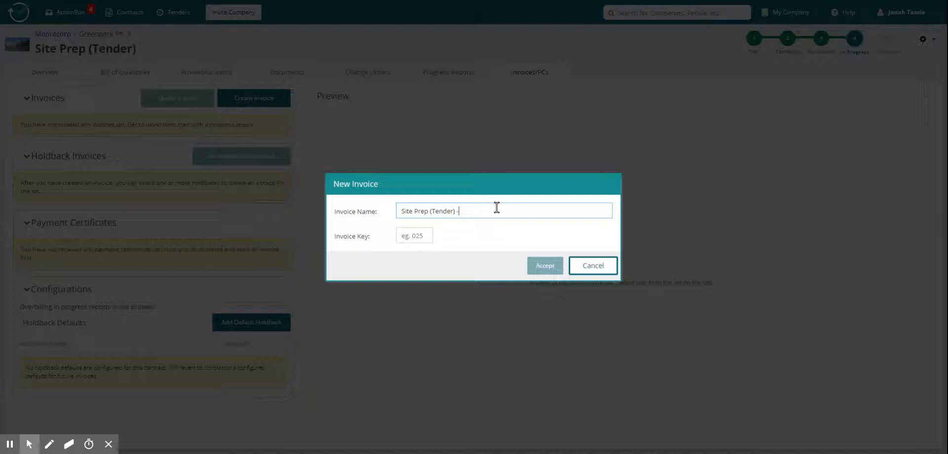
text(Progress PAym)
key(BackSpace)
key(BackSpace)
key(BackSpace)
text(ayment Feb 2018)
- Set the invoice key to 1 and create the invoice
click(427, 233)
text(1)
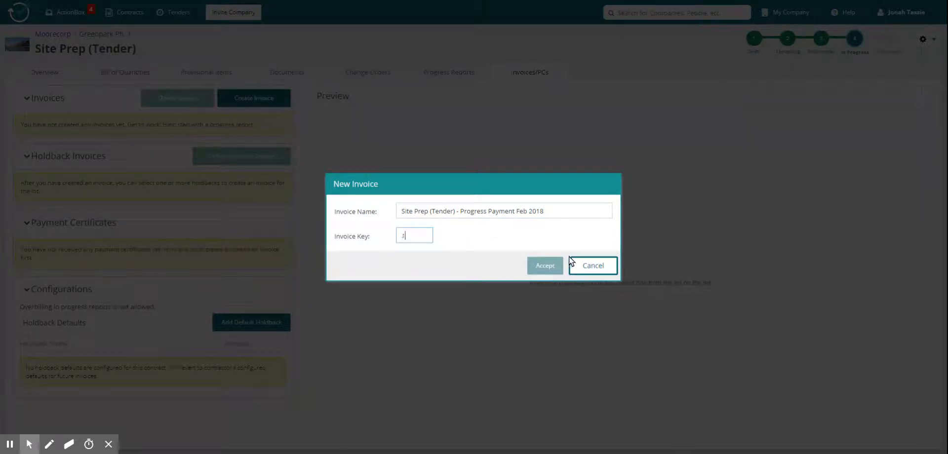
click(545, 267)
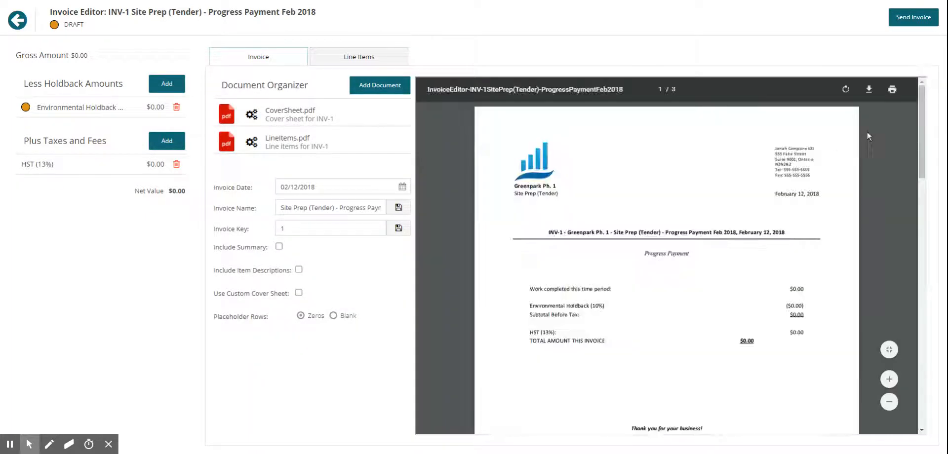
- In the invoice's line items, set the amount to invoice for Subgrade Preparation (1.1.1) to 500
click(920, 123)
drag(920, 123, 917, 104)
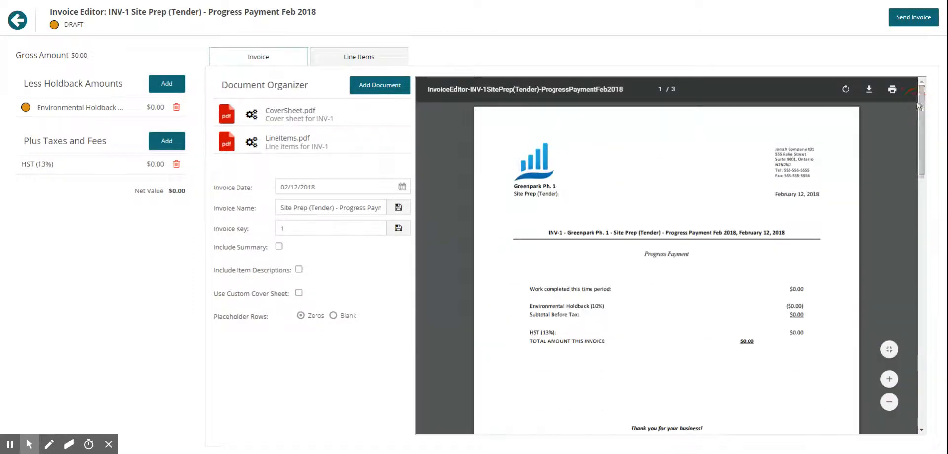
click(373, 58)
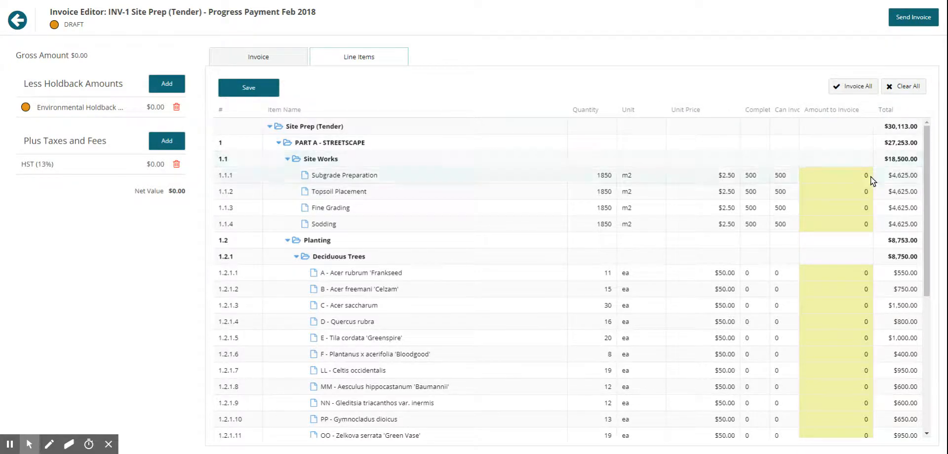
click(838, 176)
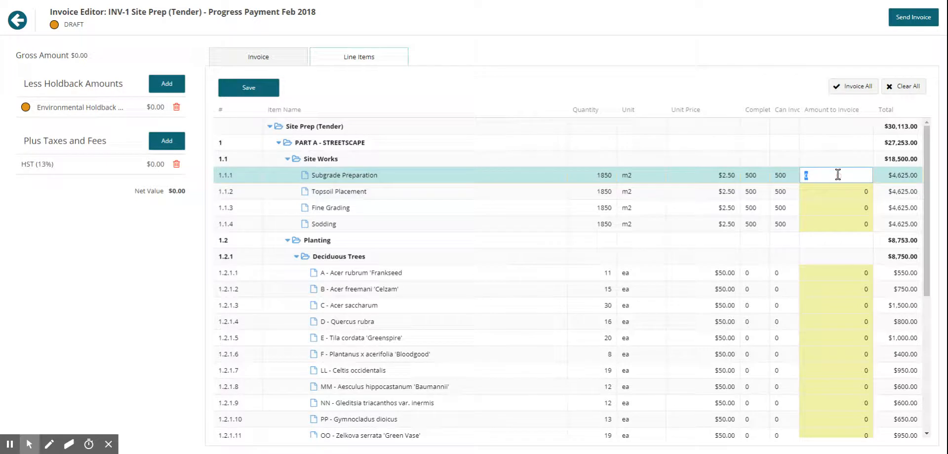
text(5000)
key(BackSpace)
key(Tab)
click(733, 68)
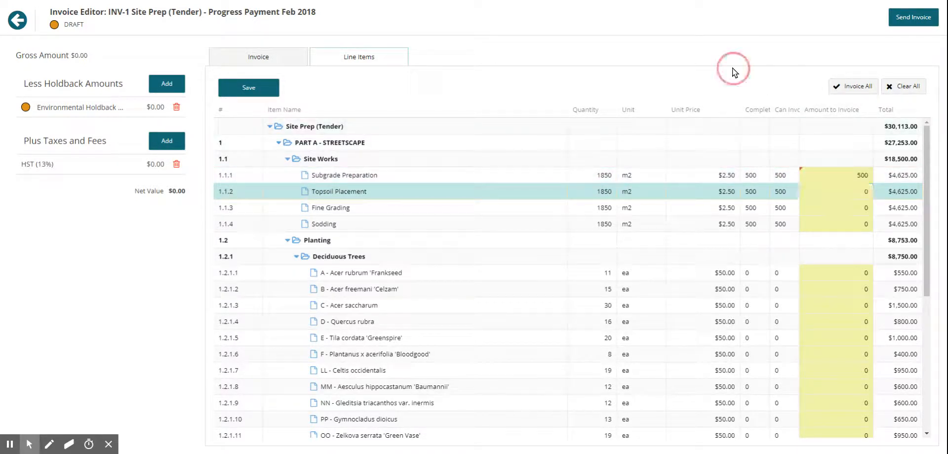
- Fill in the full invoiceable amounts for all line items and save them
click(854, 87)
drag(930, 173, 933, 313)
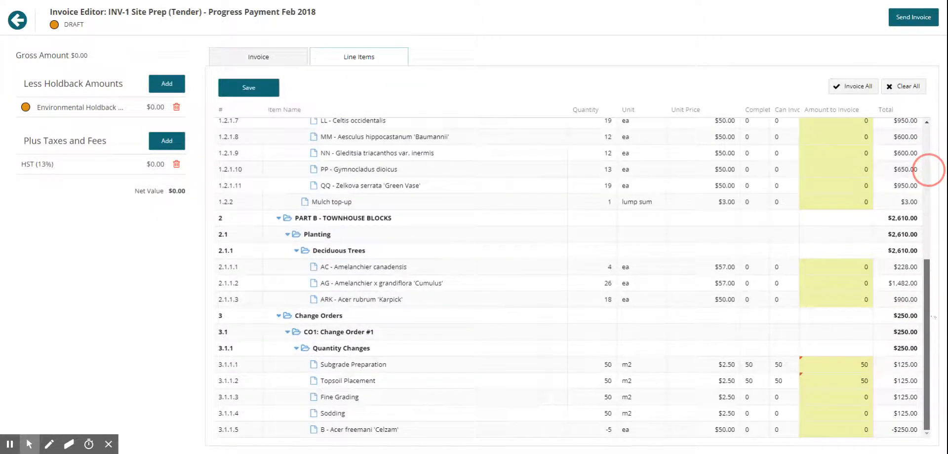
click(928, 169)
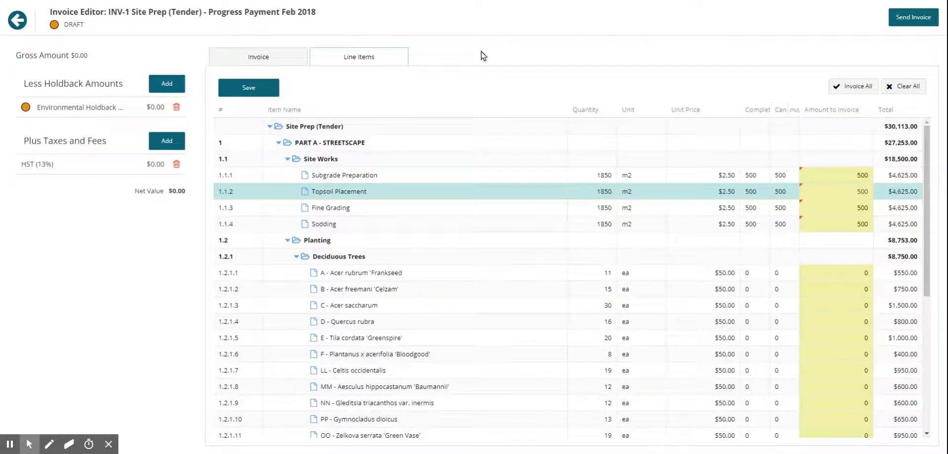
click(245, 89)
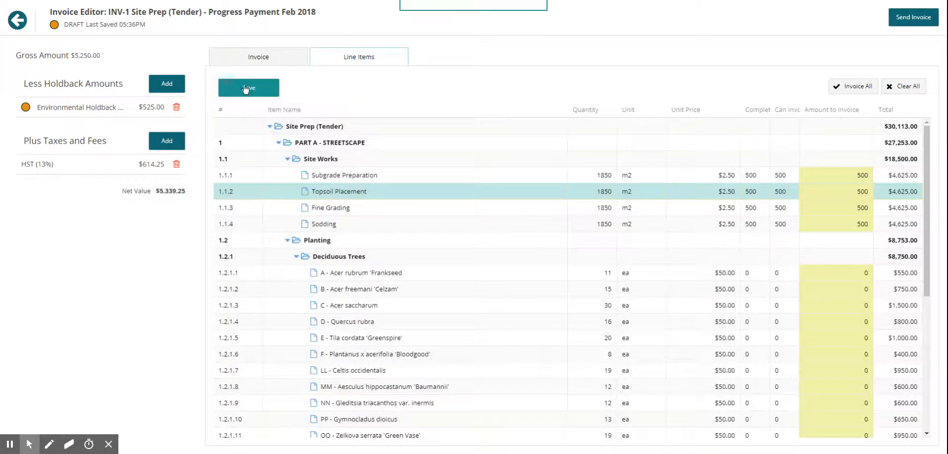
- Include the summary in the invoice and check the last page of the invoice preview
click(278, 56)
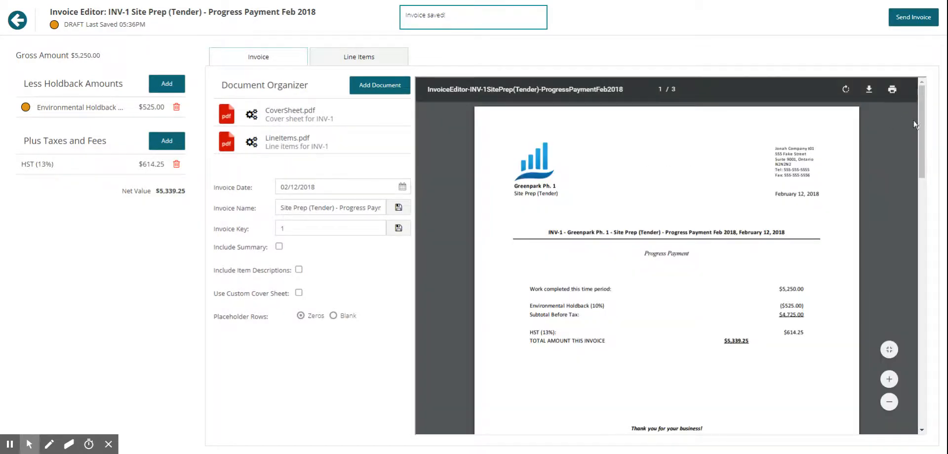
drag(918, 178, 915, 374)
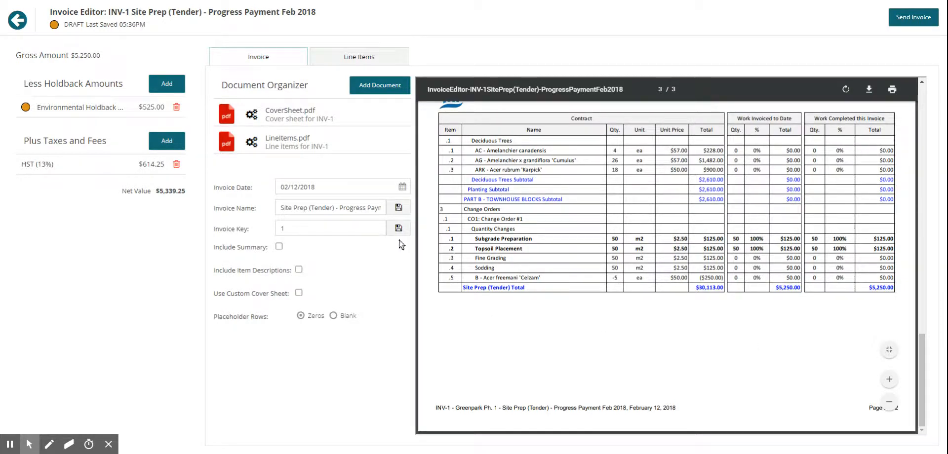
click(279, 246)
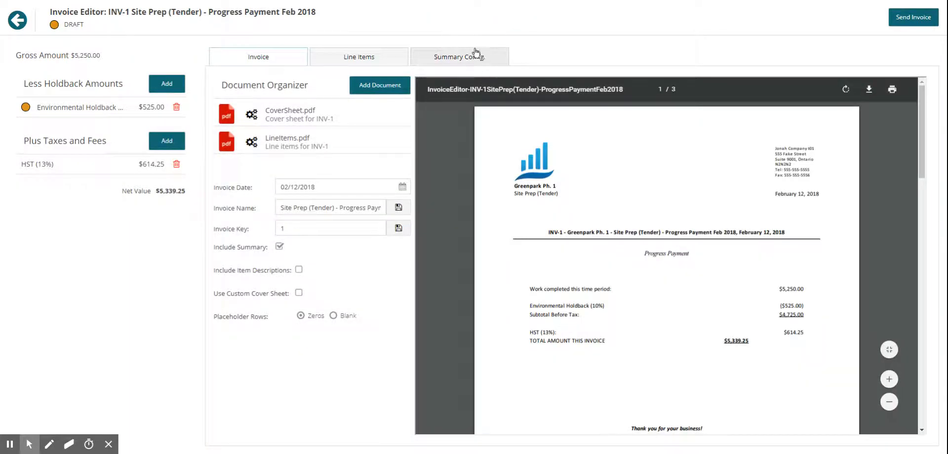
drag(921, 143, 914, 385)
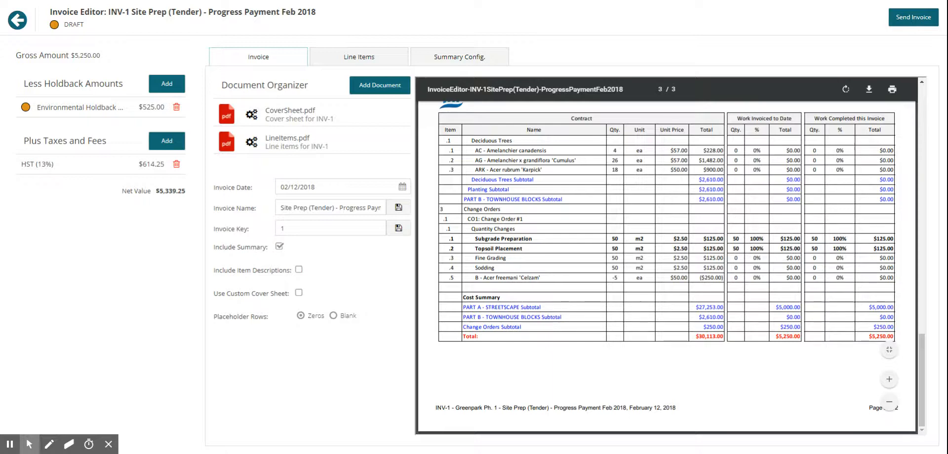
- Add Site Works, the Planting sections of Parts A and B, and CO1: Change Order #1 to the invoice summary and save
click(469, 61)
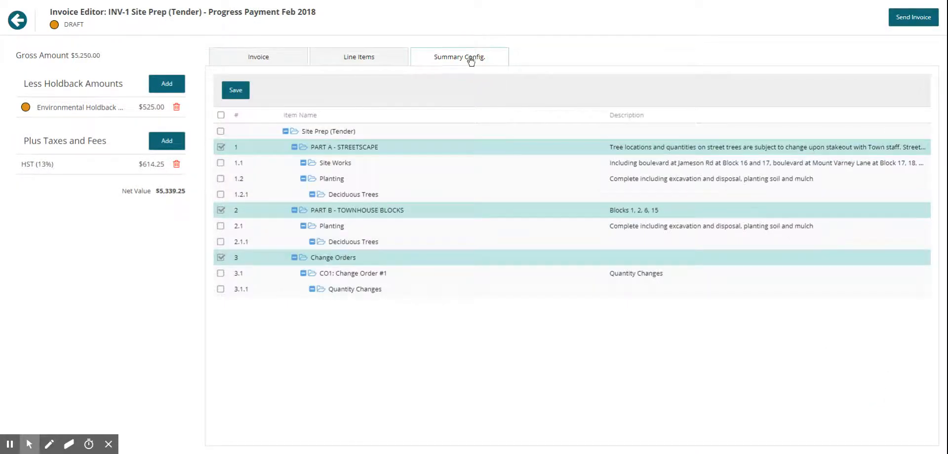
click(222, 161)
click(222, 178)
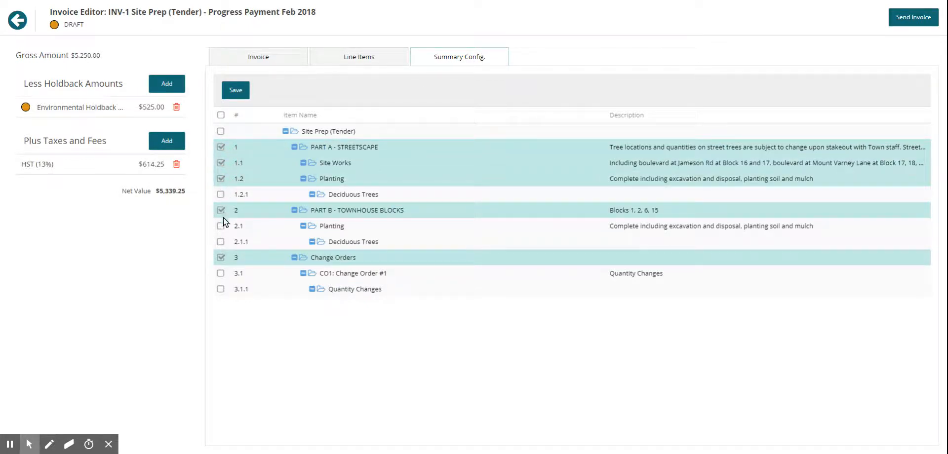
click(222, 226)
click(220, 273)
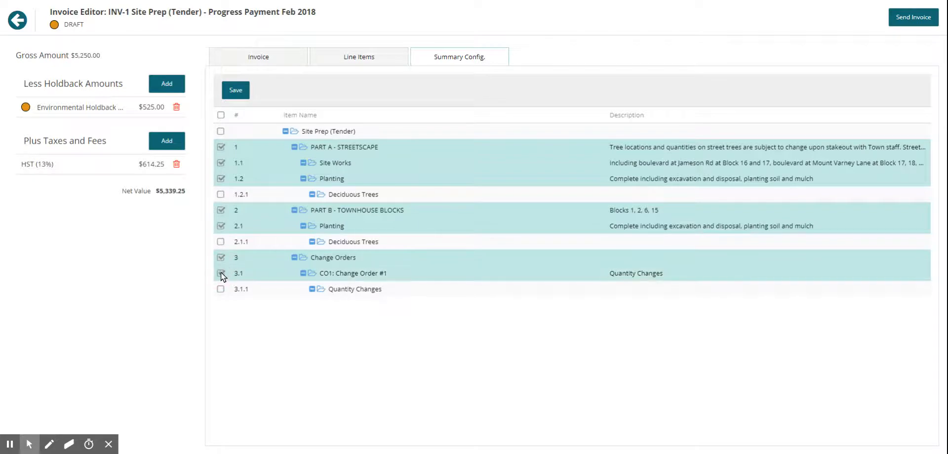
click(239, 92)
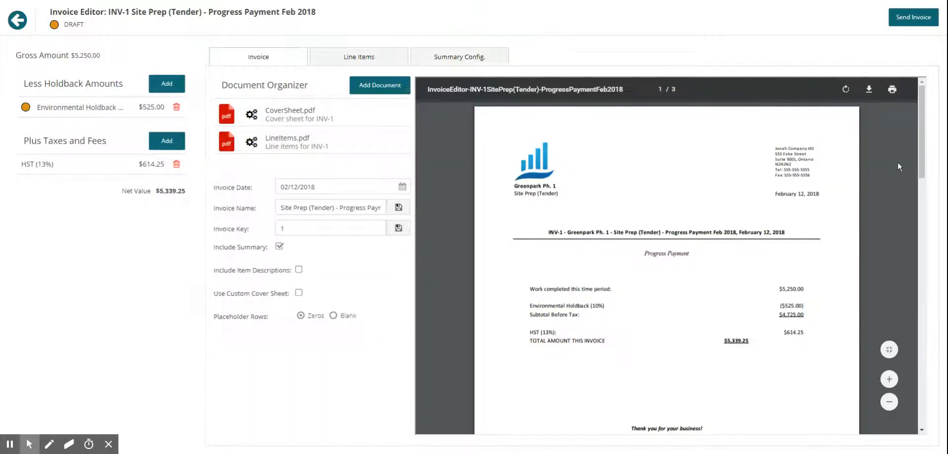
click(923, 157)
drag(923, 157, 910, 423)
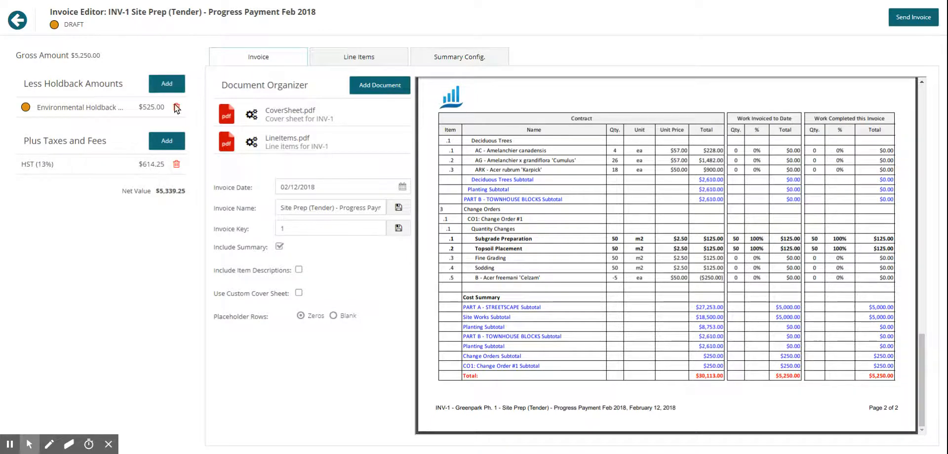
- Remove the Environmental Holdback and the HST tax from the invoice
drag(923, 350, 920, 97)
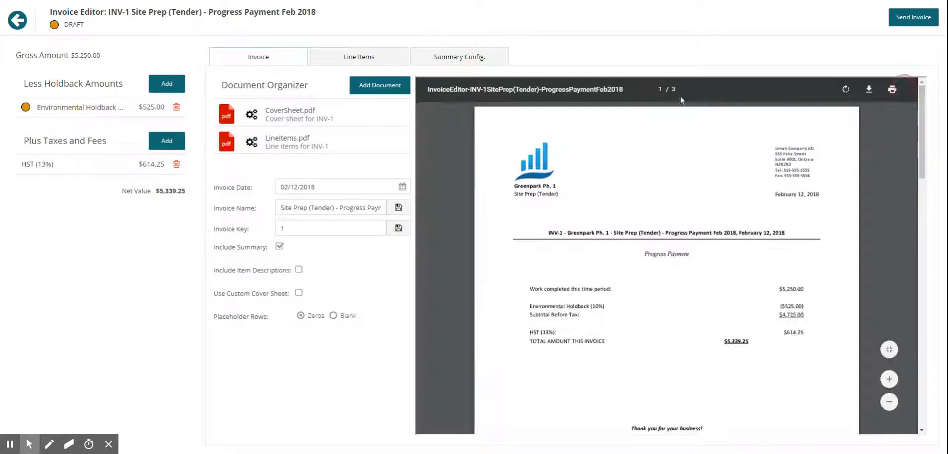
click(177, 107)
click(457, 250)
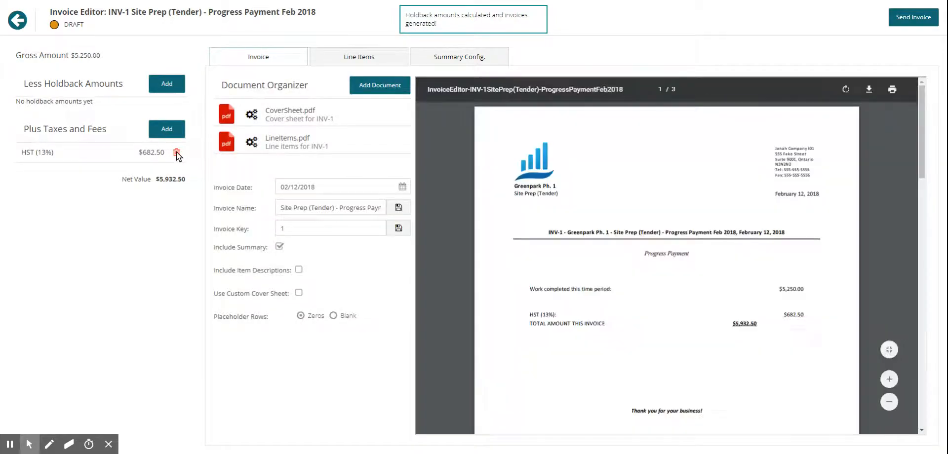
click(176, 153)
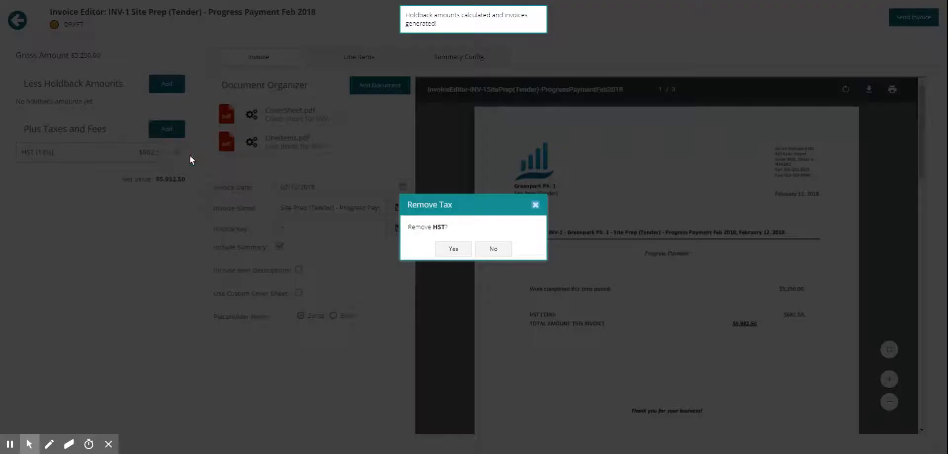
click(465, 249)
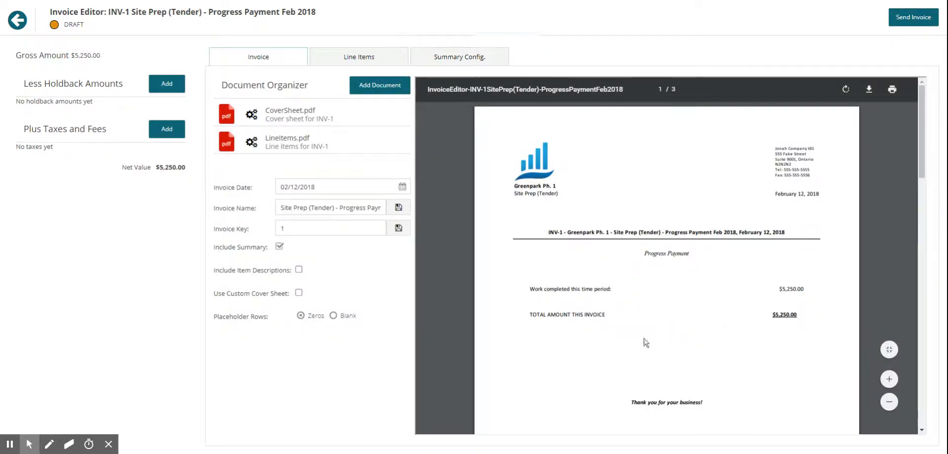
- Add the 10% Environmental Holdback and the 13% HST back to the invoice and review the preview
click(170, 87)
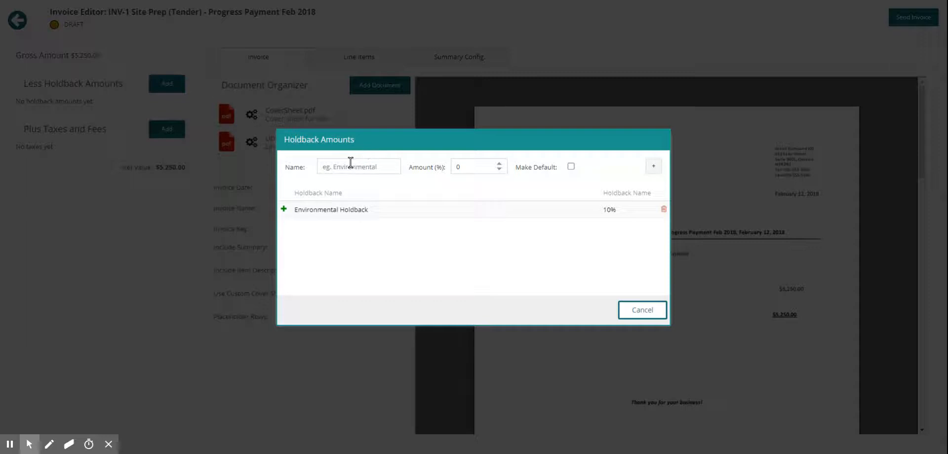
click(350, 162)
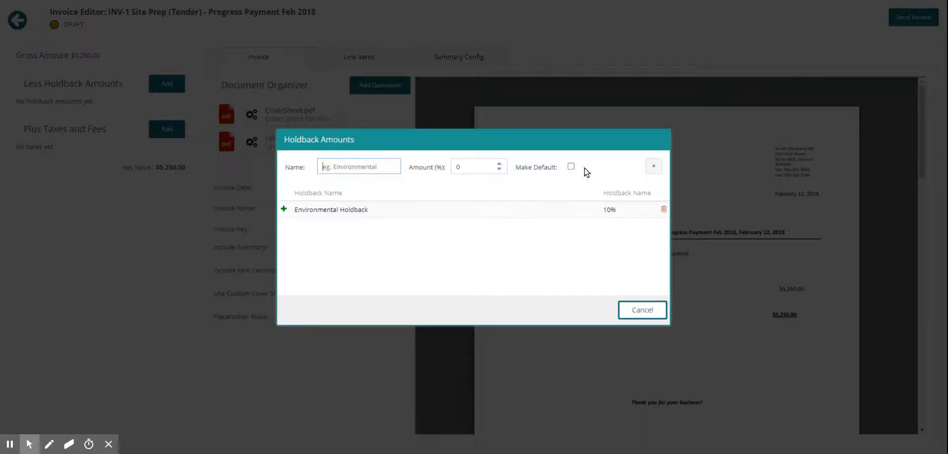
click(284, 209)
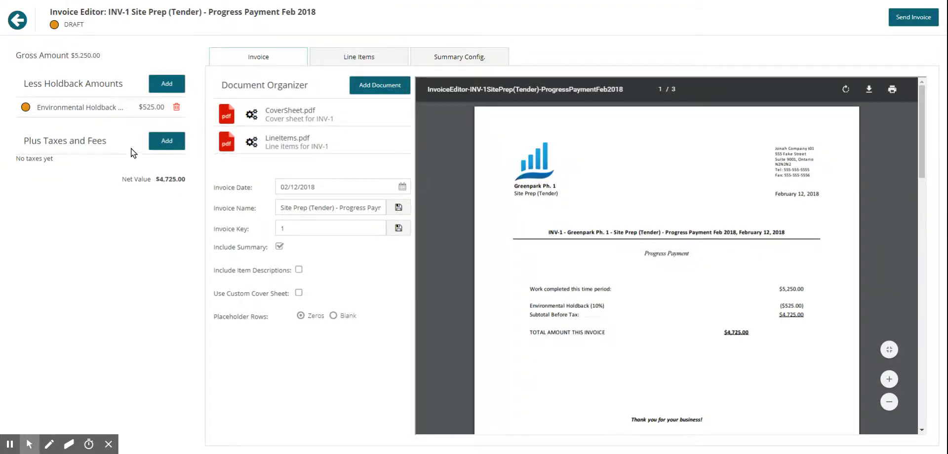
click(167, 143)
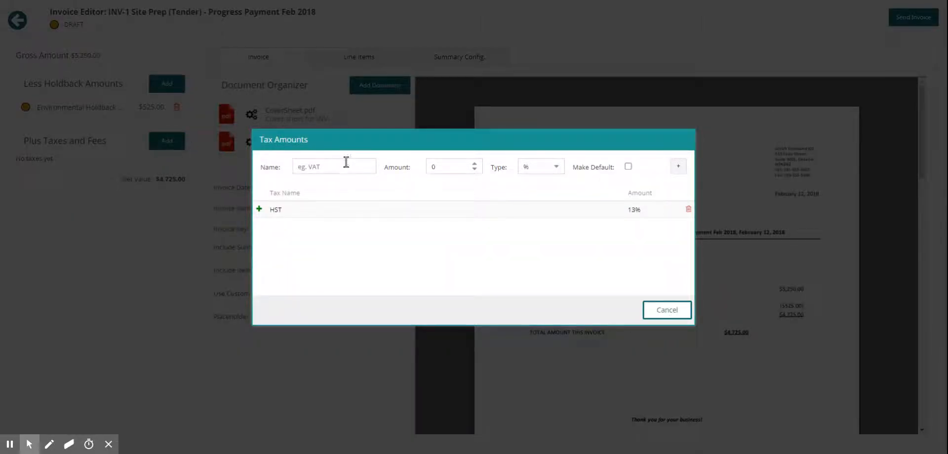
click(259, 209)
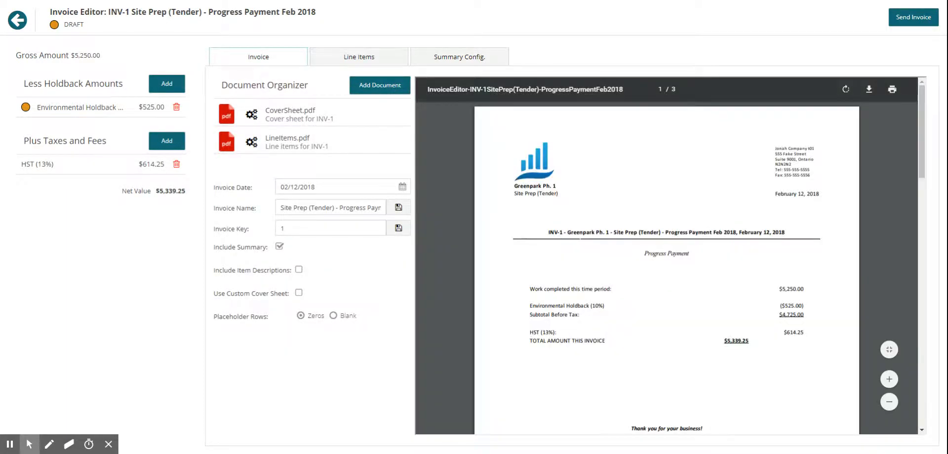
drag(917, 150, 933, 417)
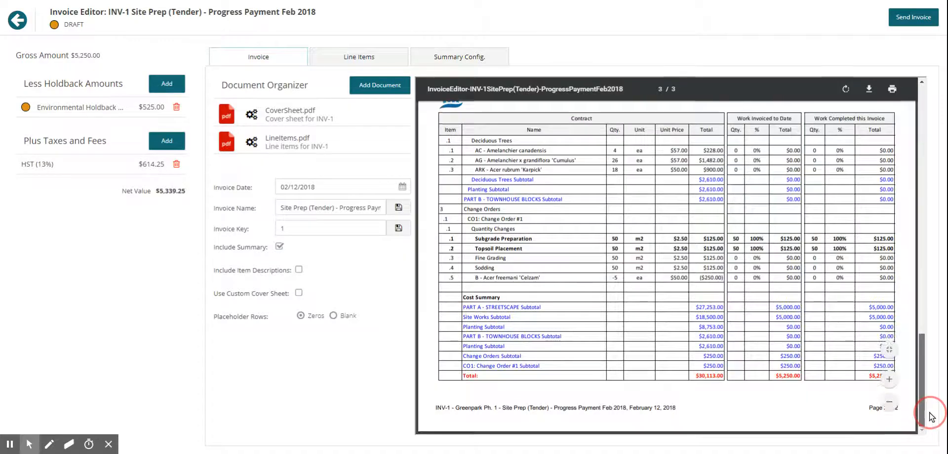
drag(921, 387, 925, 53)
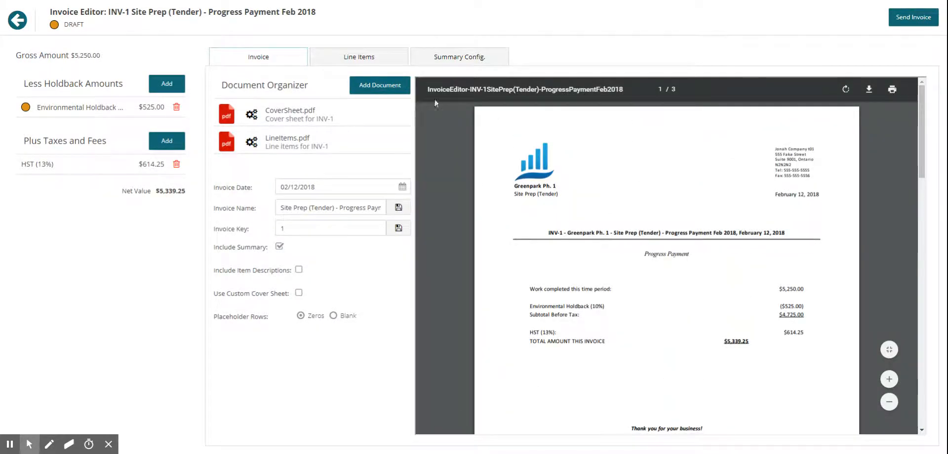
click(387, 88)
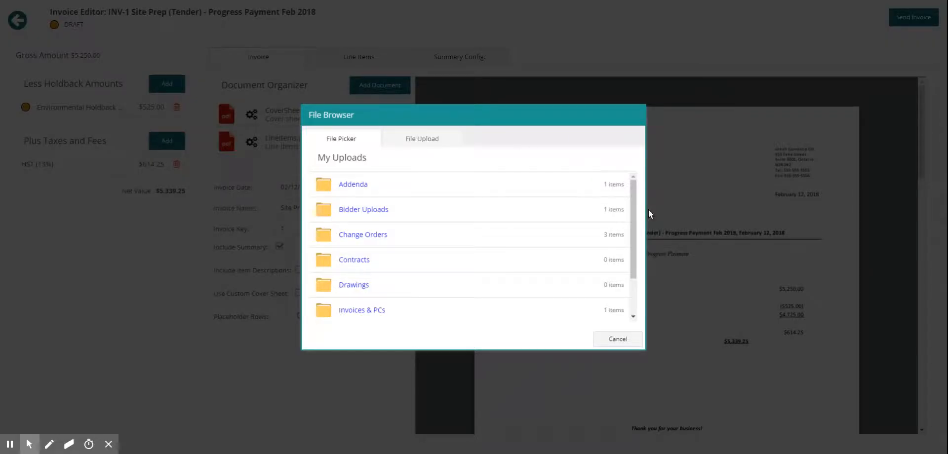
mouse_move(635, 202)
mouse_down()
mouse_move(632, 230)
mouse_move(633, 200)
mouse_up()
click(433, 138)
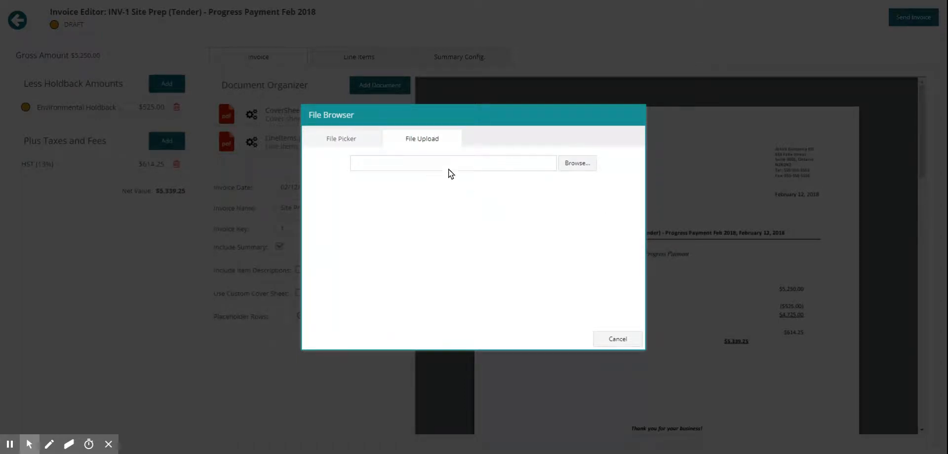
click(619, 339)
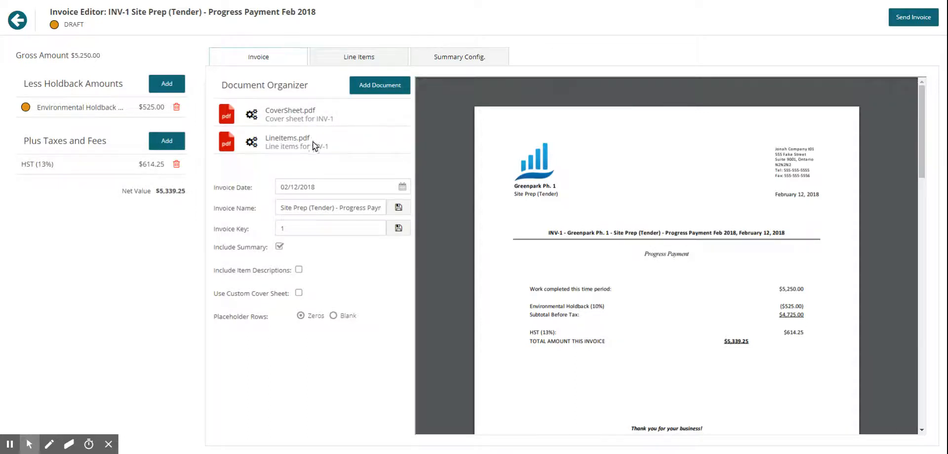
- Move LineItems.pdf ahead of CoverSheet.pdf, check the reordered invoice preview, and return the cover sheet to first place
drag(316, 143, 296, 101)
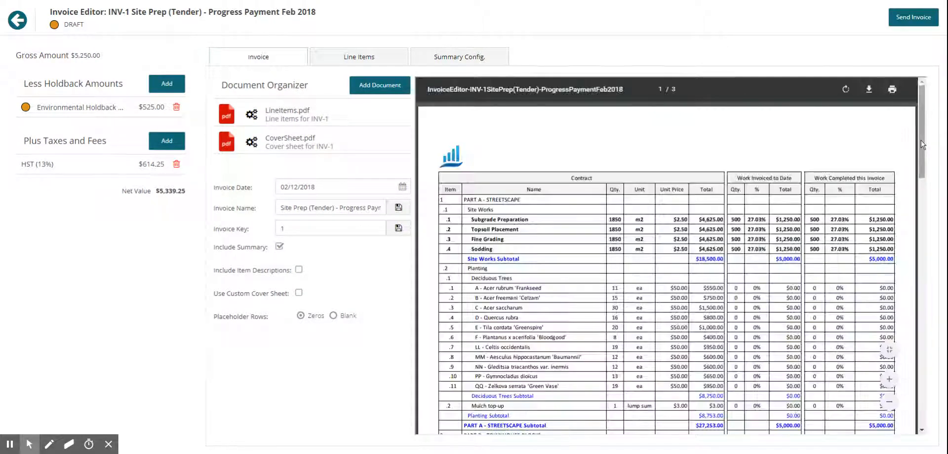
mouse_move(922, 144)
mouse_down()
mouse_move(931, 396)
mouse_move(931, 144)
mouse_up()
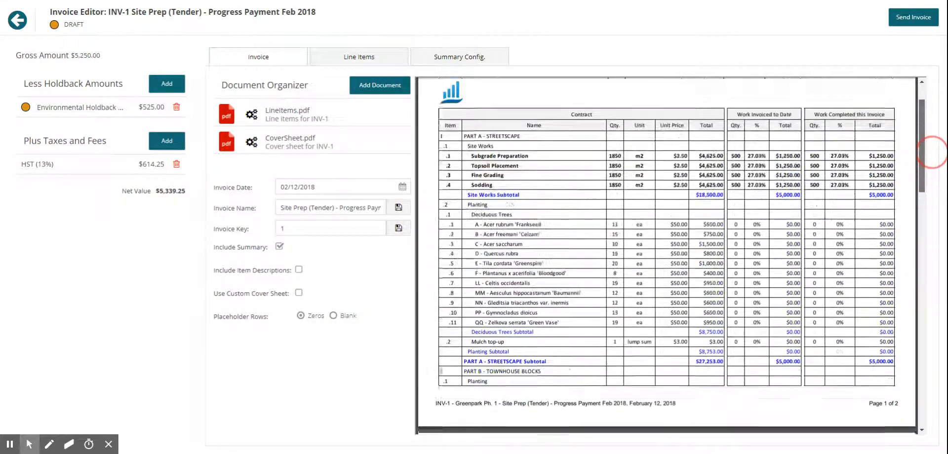
drag(330, 143, 321, 102)
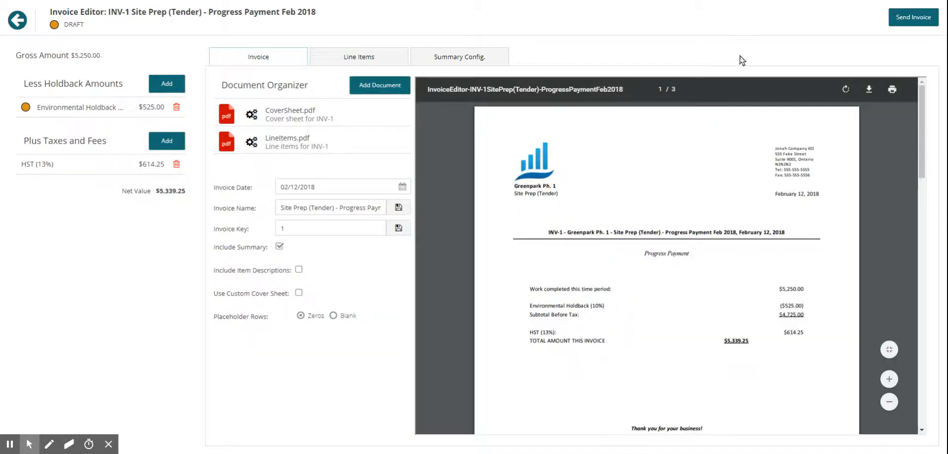
- Submit the INV-1 Site Prep (Tender) progress payment invoice for approval and review the delivered invoice's cover sheet
click(912, 20)
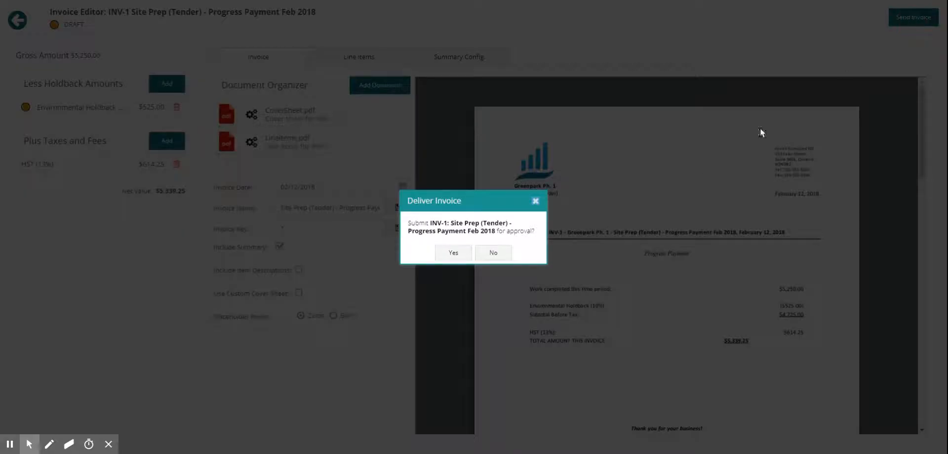
click(452, 254)
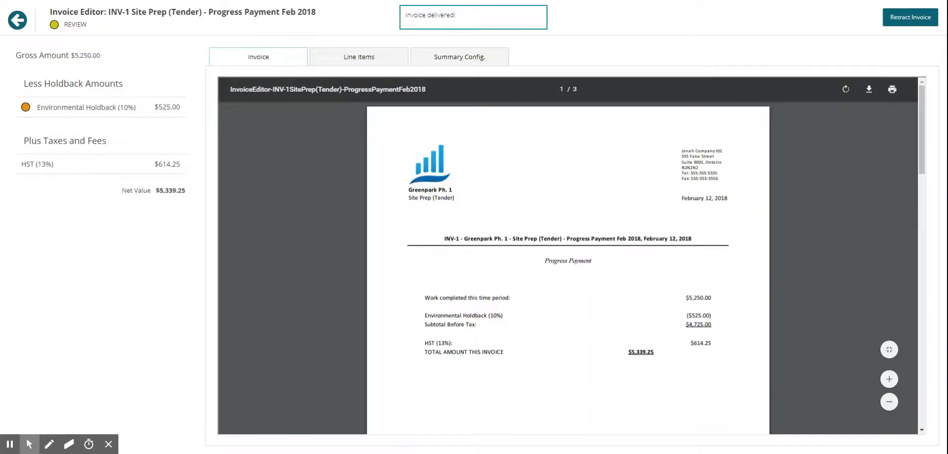
drag(922, 106, 921, 124)
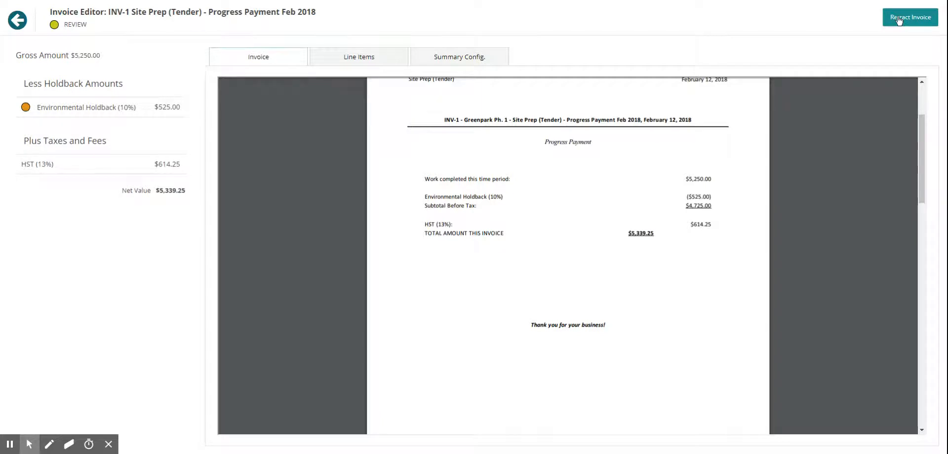
click(898, 19)
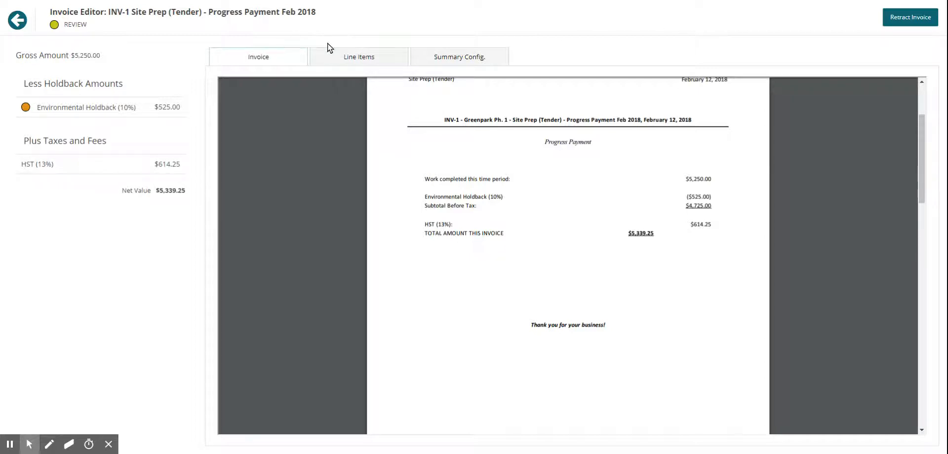
mouse_move(443, 260)
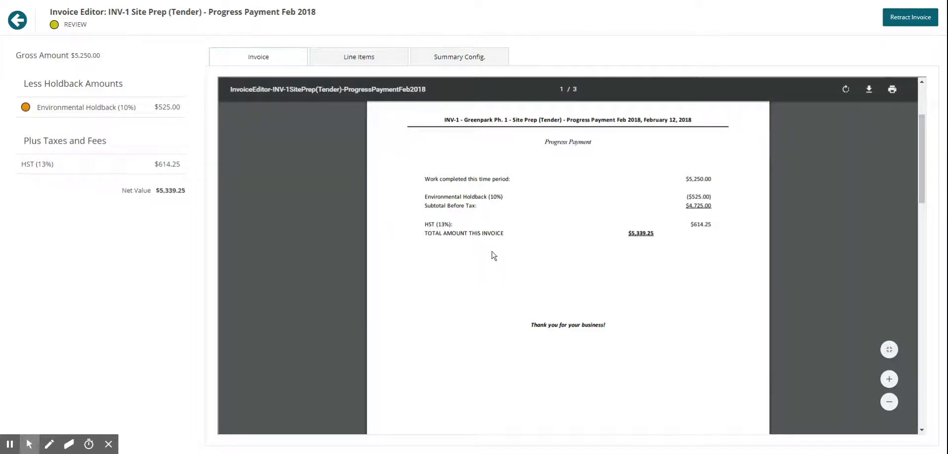